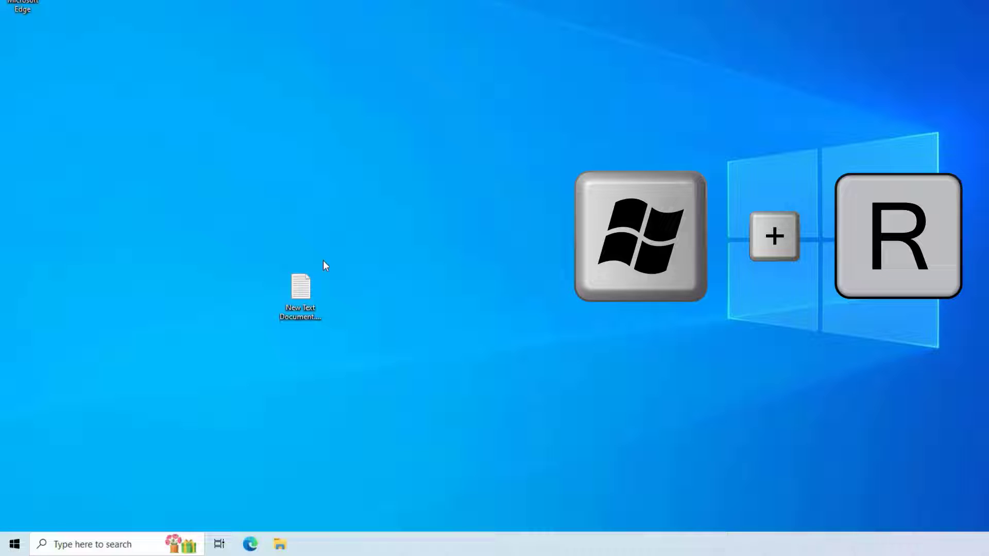
Step: Launch Device Manager by running devmgmt.msc from the Run box
key("super+r")
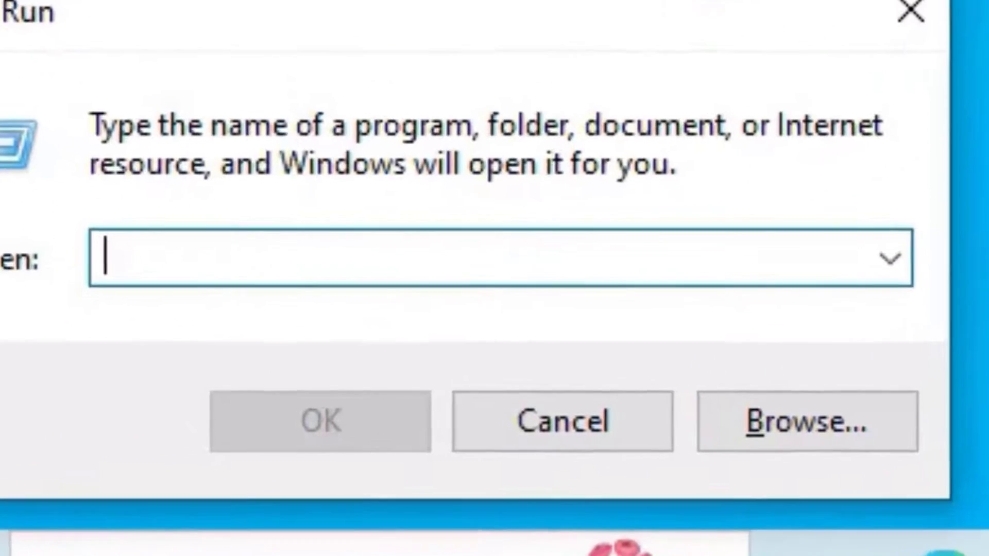
type("devm")
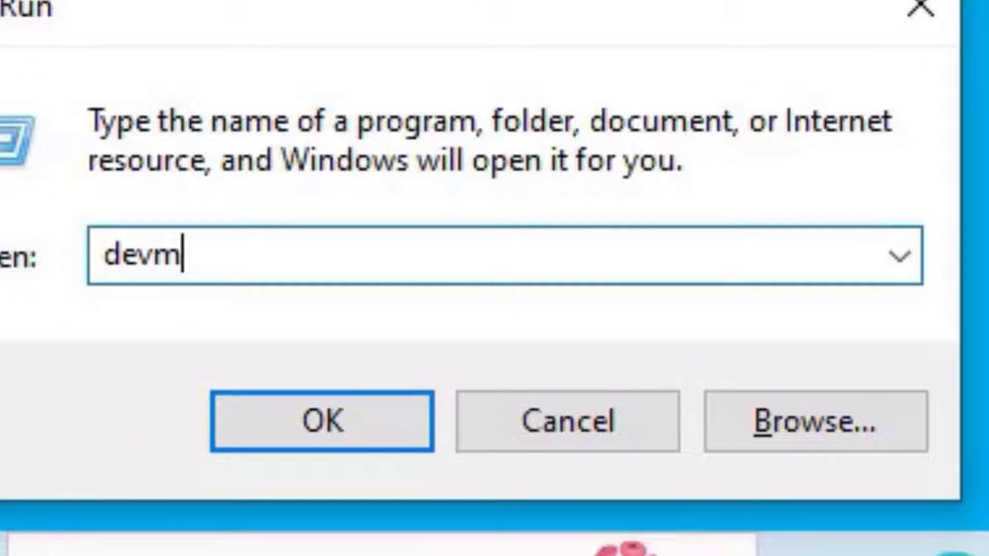
type("gmt")
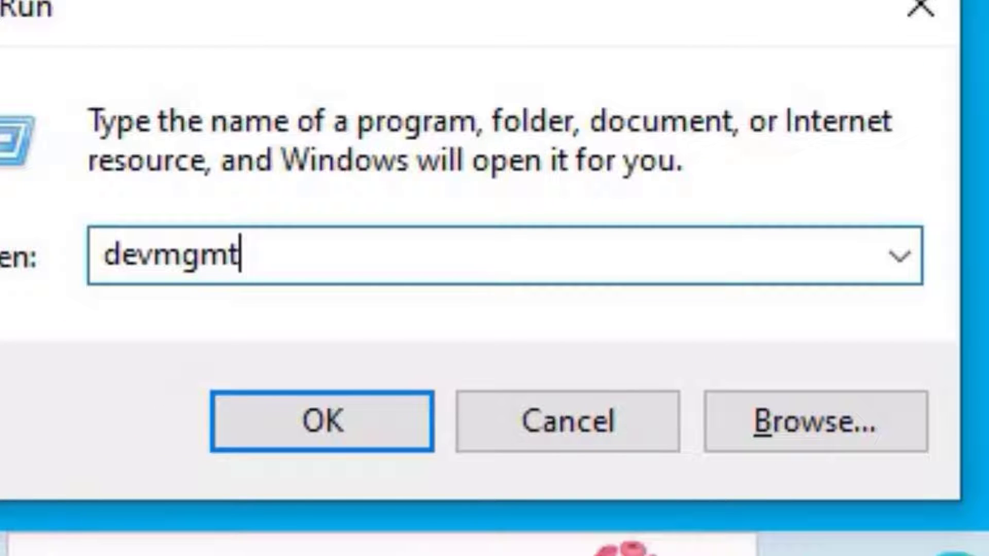
type(".msc")
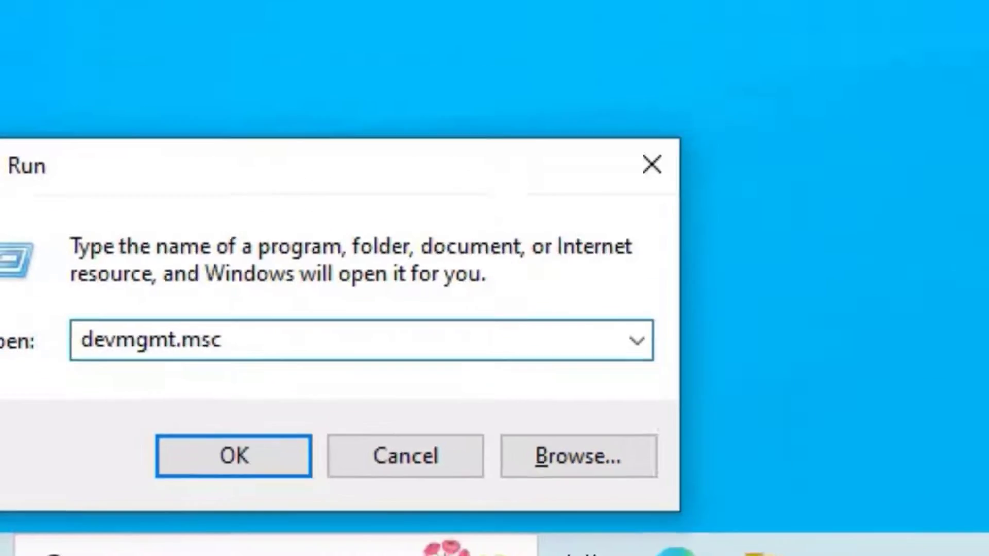
key("Return")
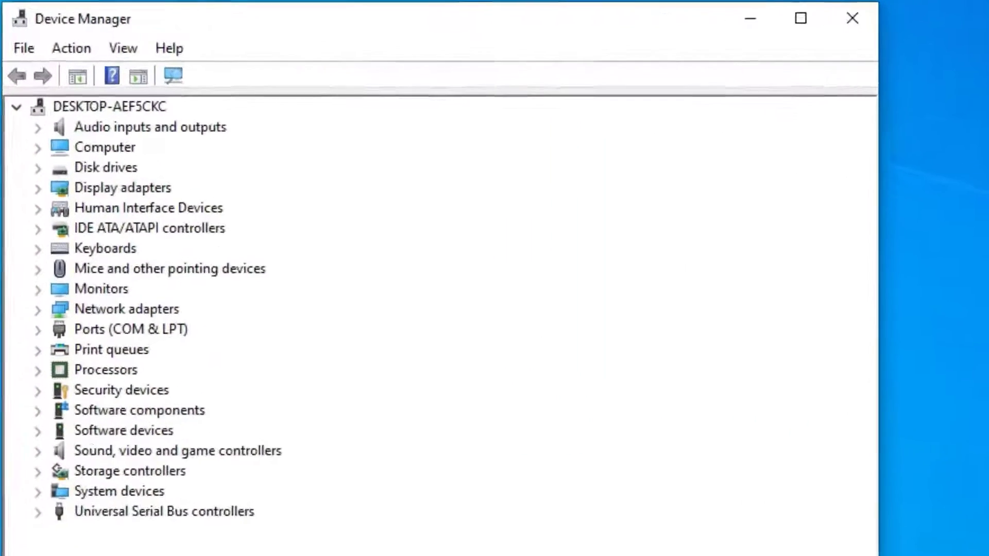
Step: Using the keyboard, expand 'Mice and other pointing devices' to list the three VMware pointing devices
key("Tab")
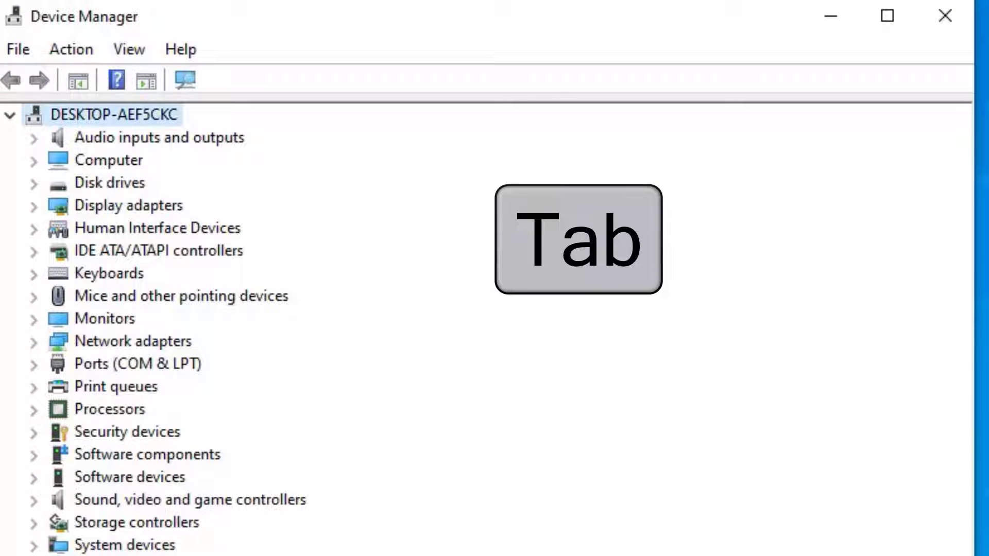
key("Down")
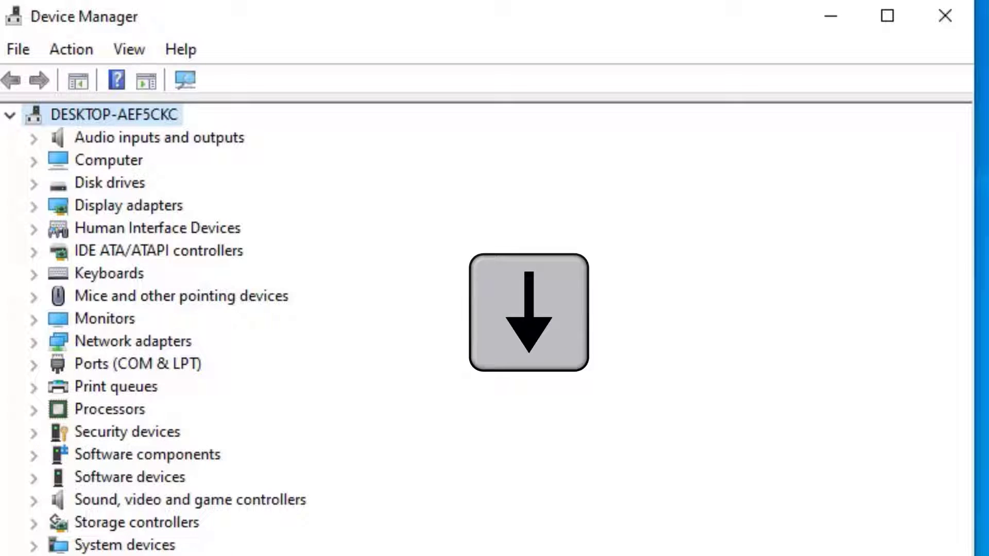
key("Down")
key("Down")
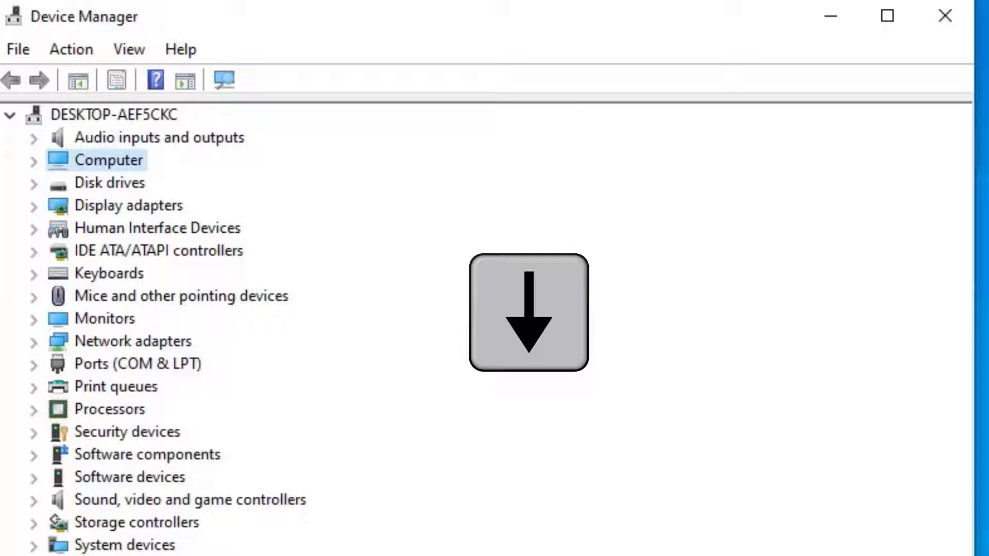
key("Down")
key("Down")
key("Down")
key("Down")
key("Down")
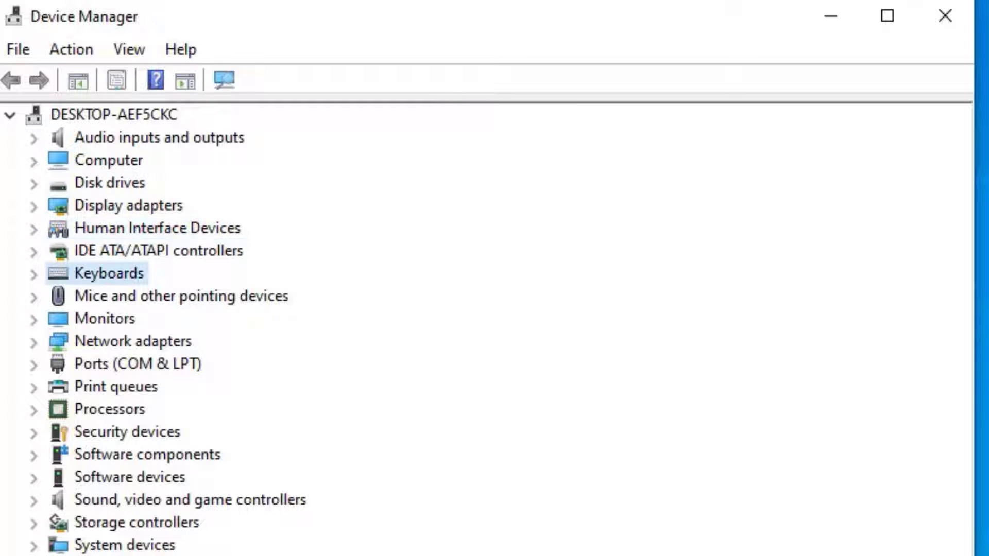
key("Down")
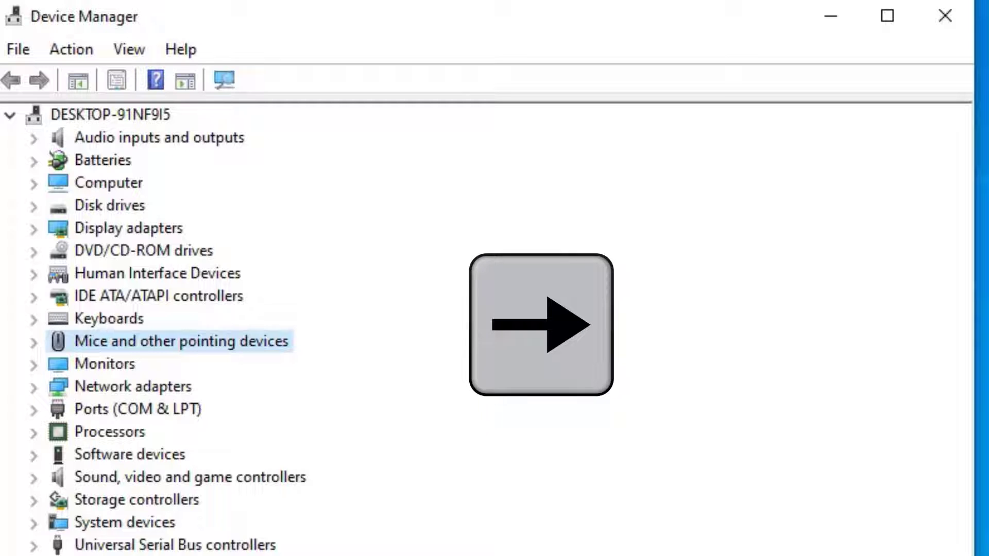
key("Right")
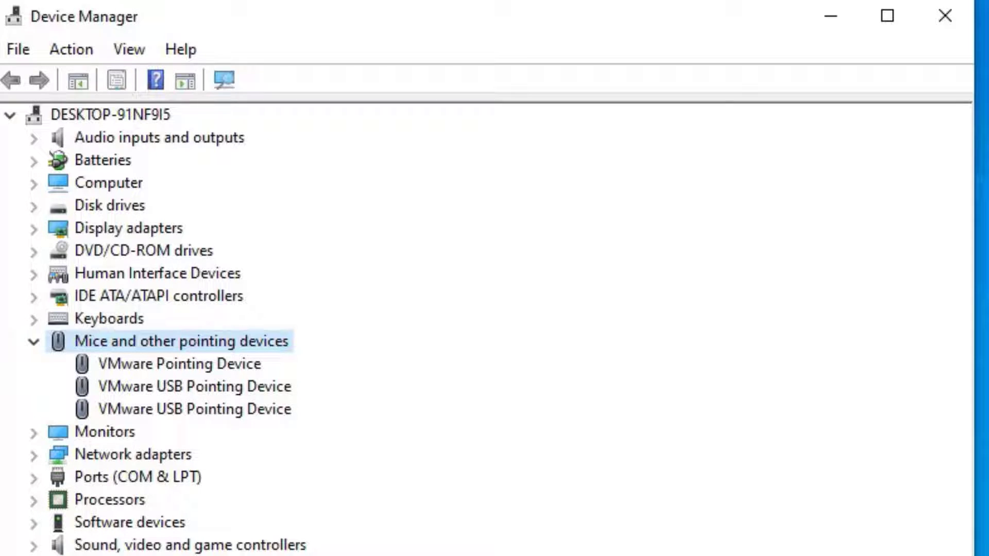
Step: From its Driver tab, disable the first VMware USB Pointing Device and confirm Yes
key("Down")
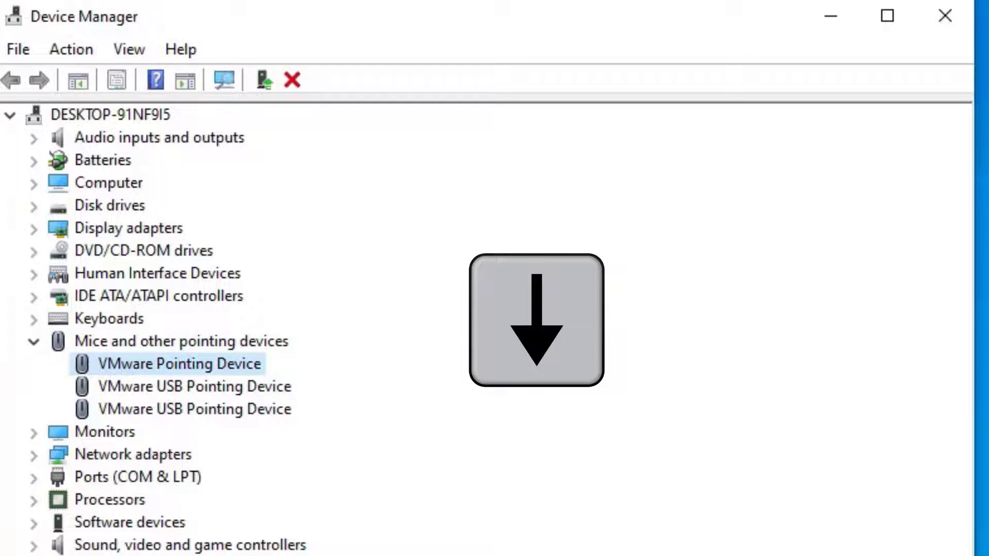
key("Down")
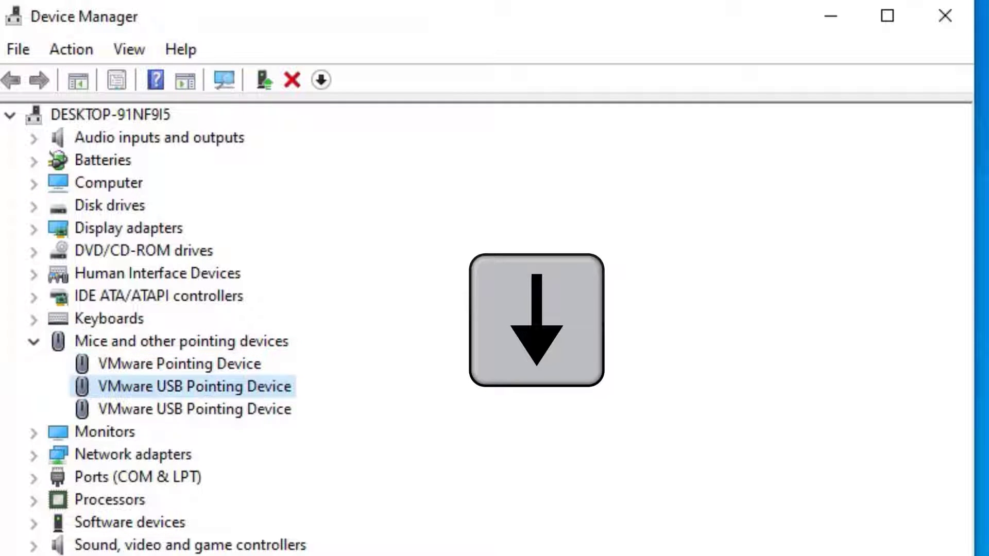
key("Return")
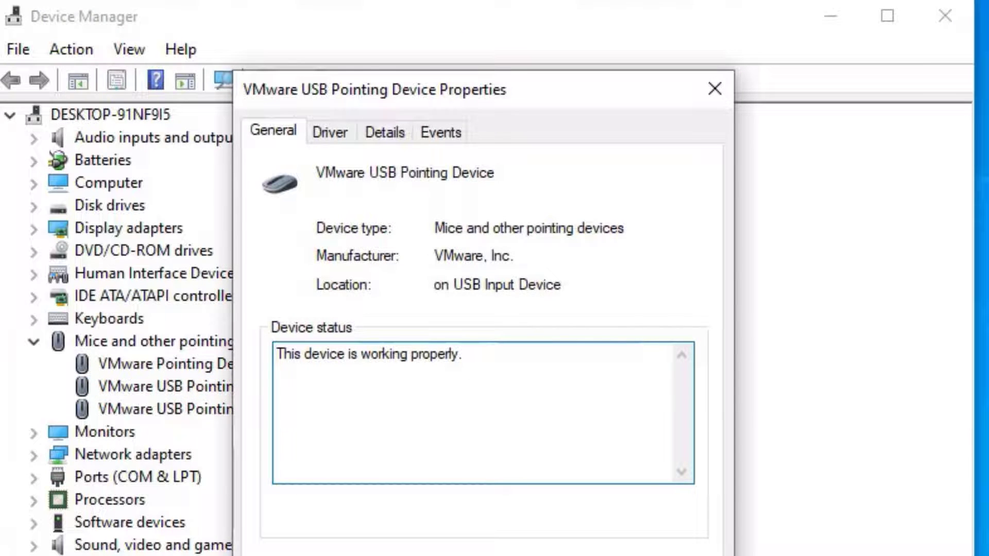
key("Tab")
key("Tab")
key("Tab")
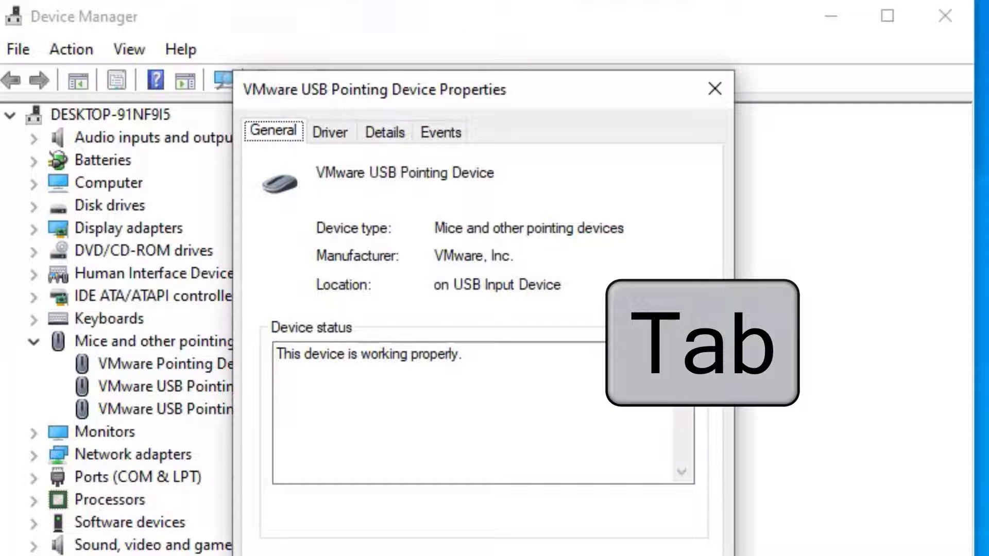
key("Right")
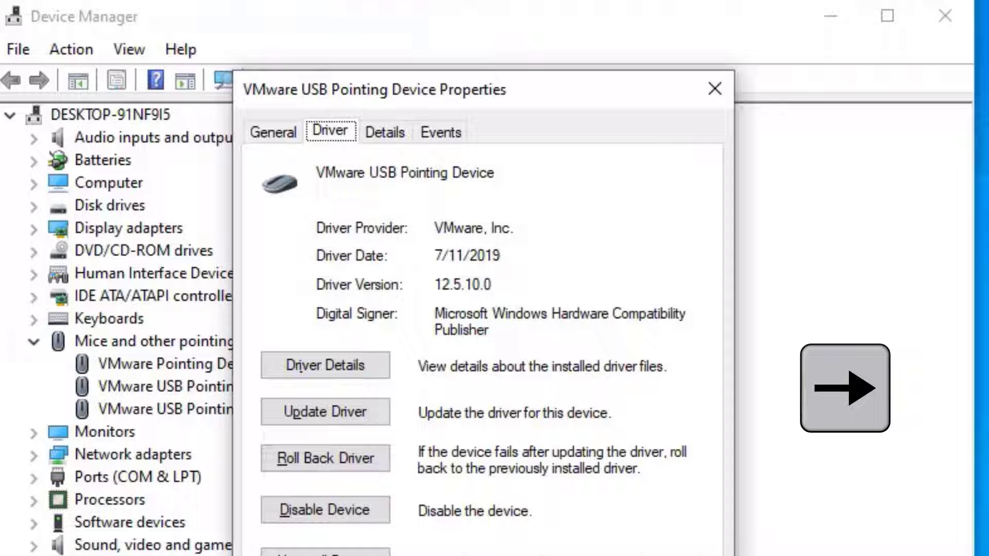
key("Tab")
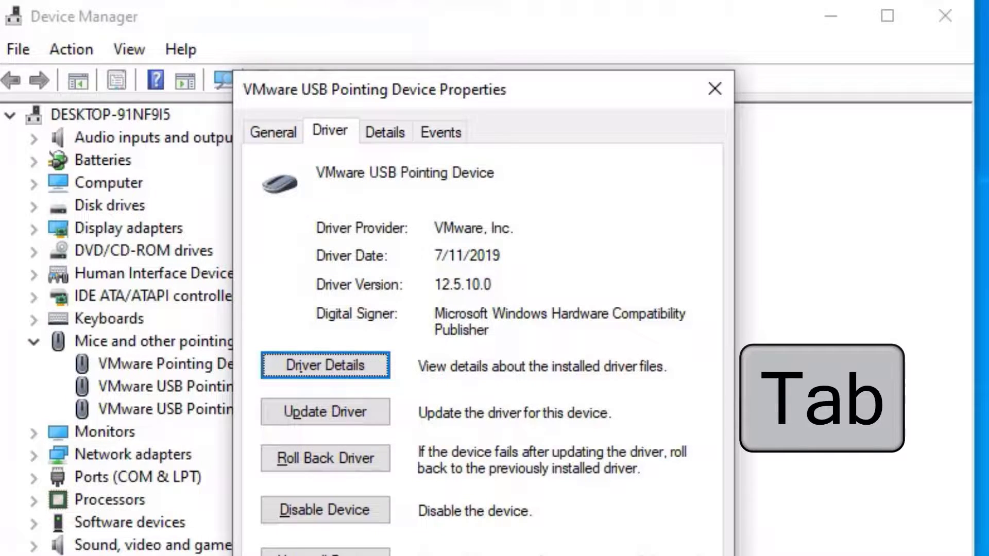
key("Tab")
key("Tab")
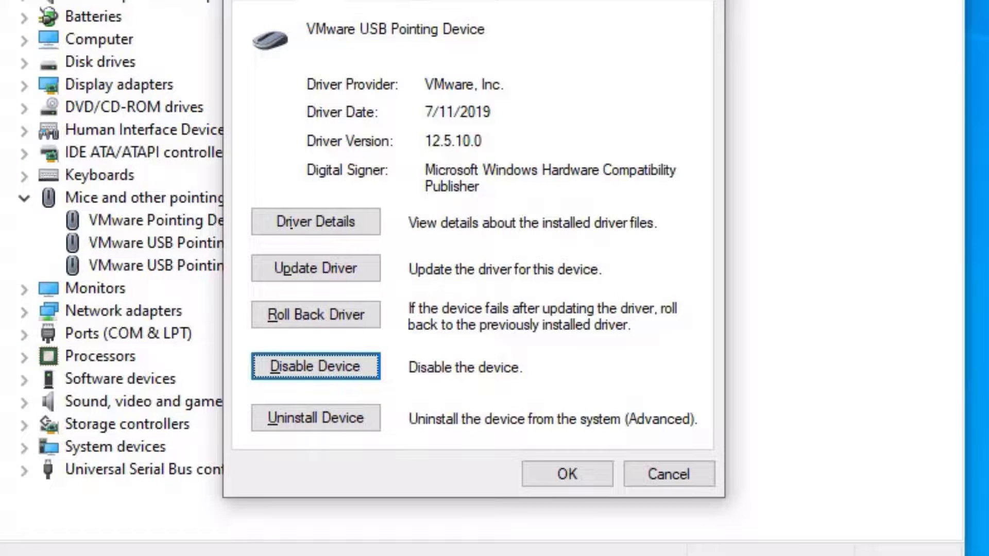
key("Return")
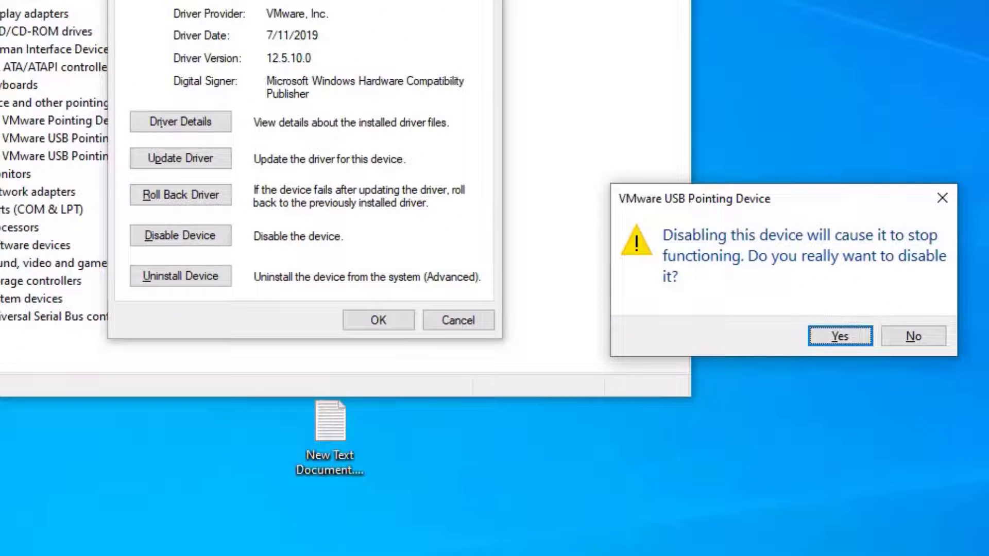
key("Left")
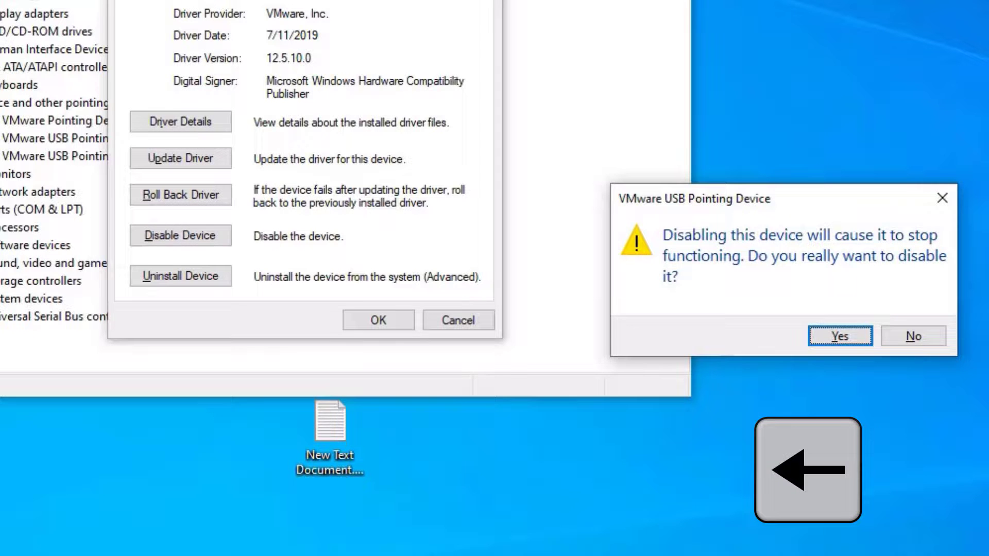
key("Return")
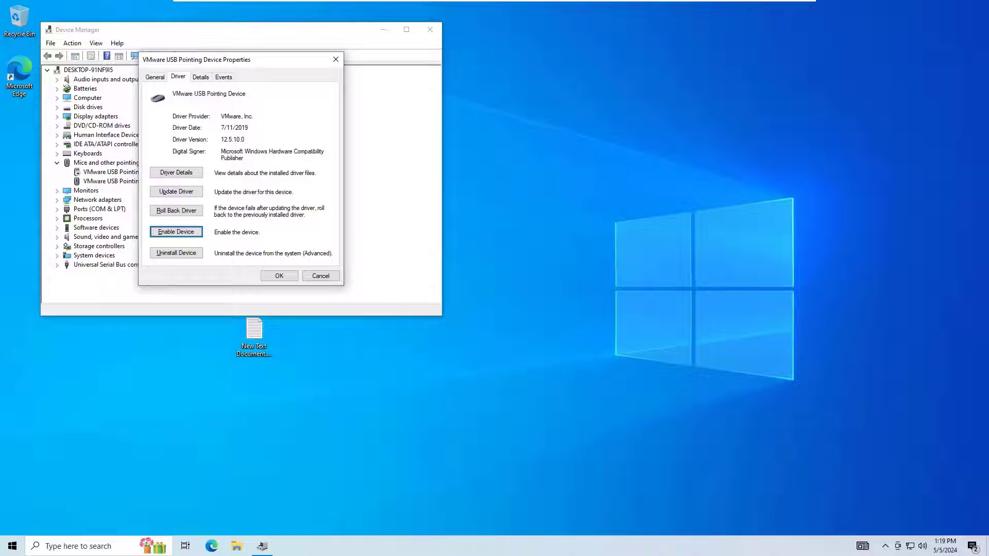
Step: Open the second VMware USB Pointing Device's properties at the Driver page
key("Tab")
key("Tab")
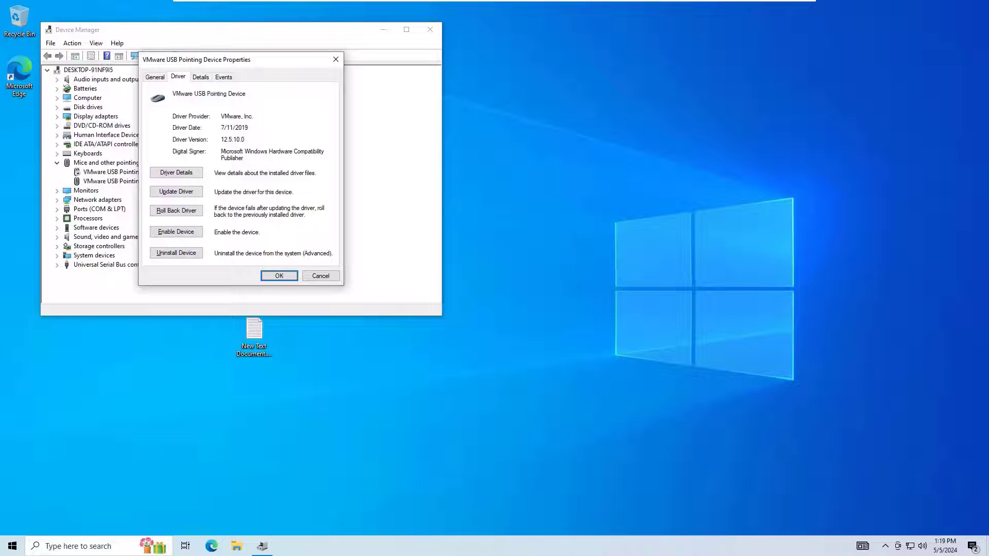
key("Return")
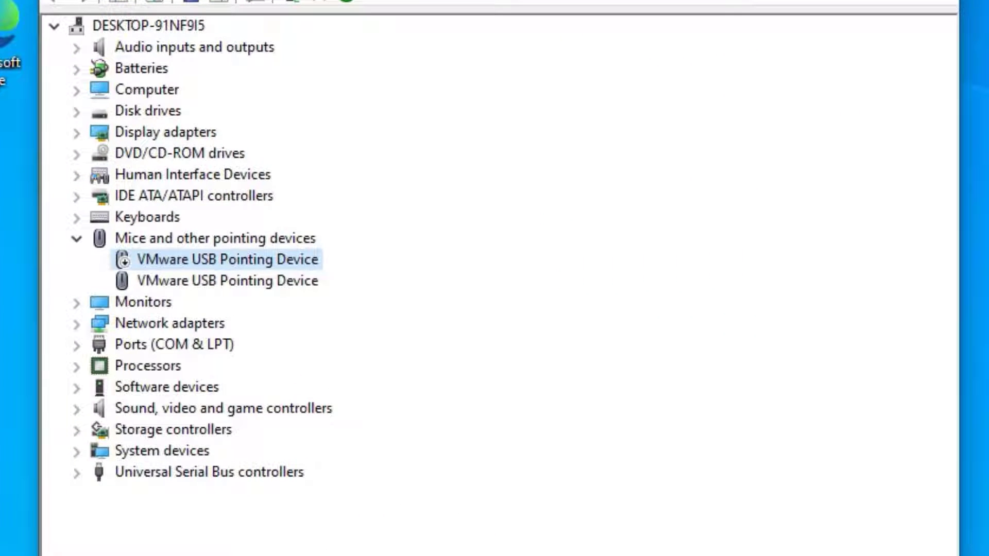
left_click(110, 181)
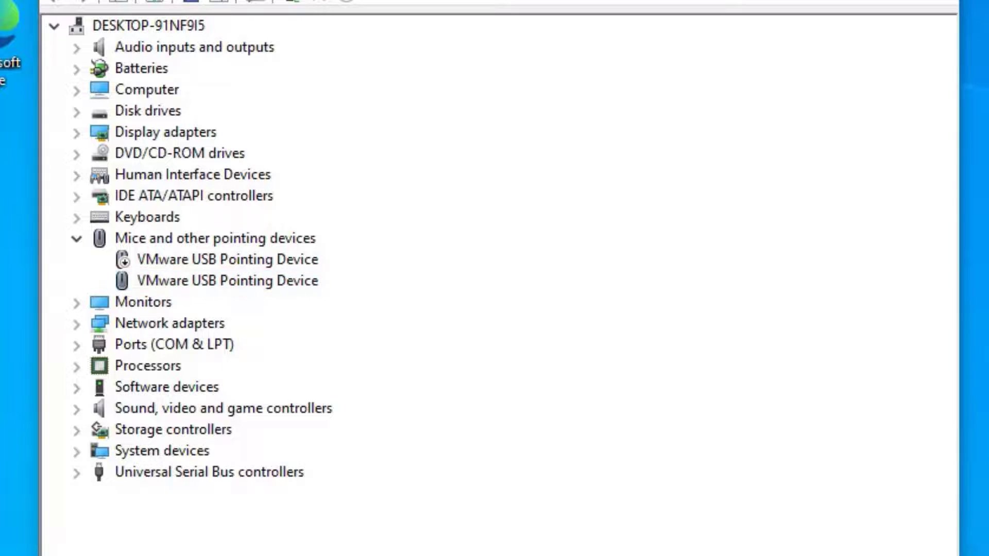
key("Return")
key("shift+Tab")
key("shift+Tab")
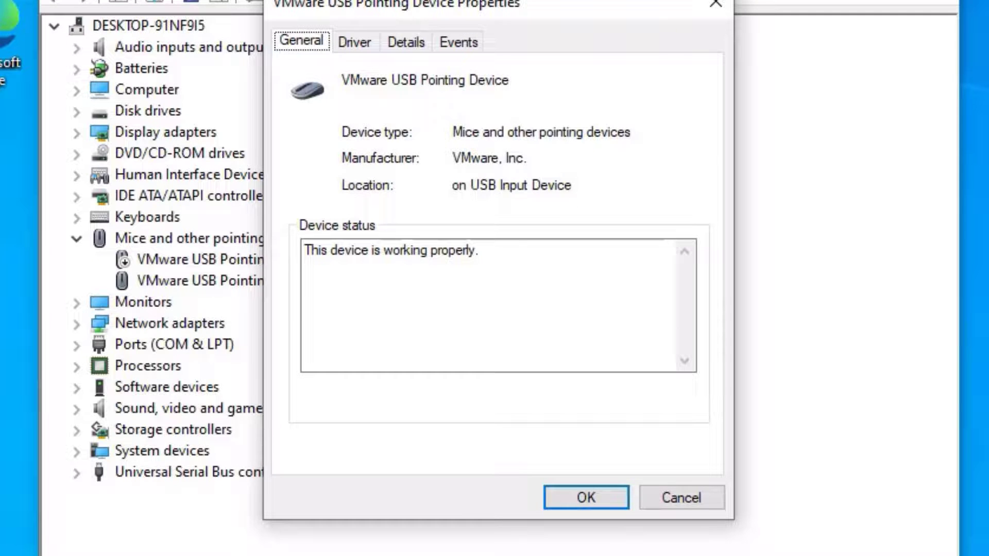
key("Right")
Step: Disable the second VMware USB Pointing Device, confirm Yes, and close its properties with OK
key("Tab")
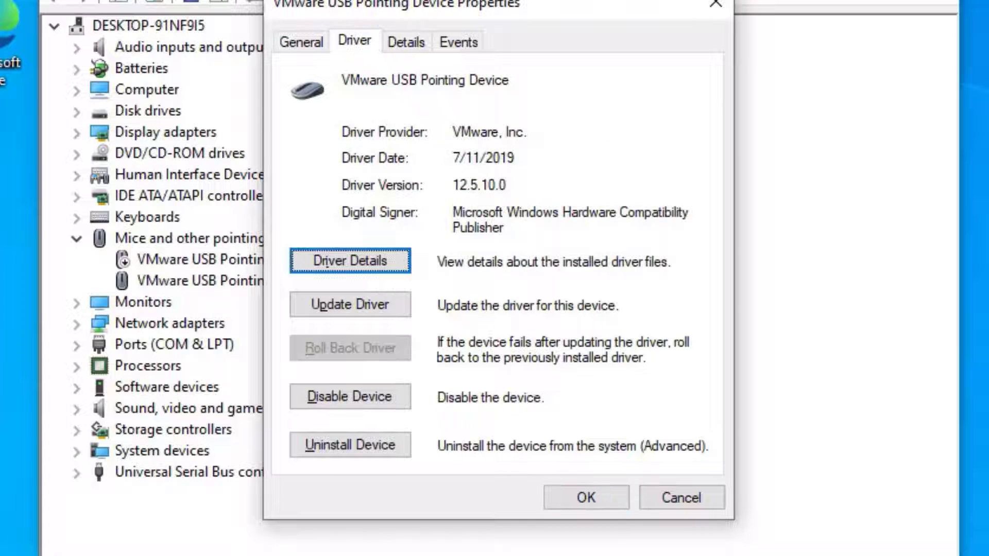
key("Tab")
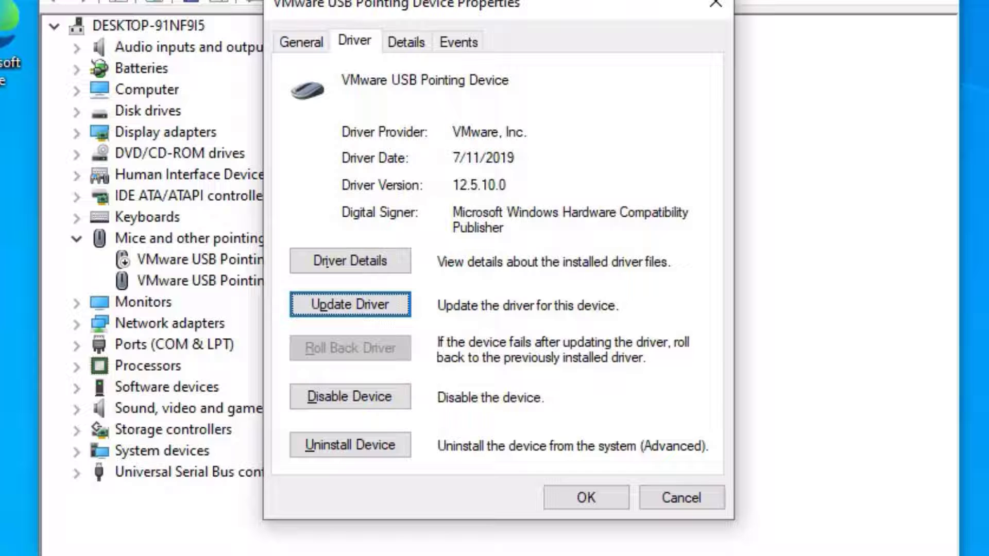
key("Tab")
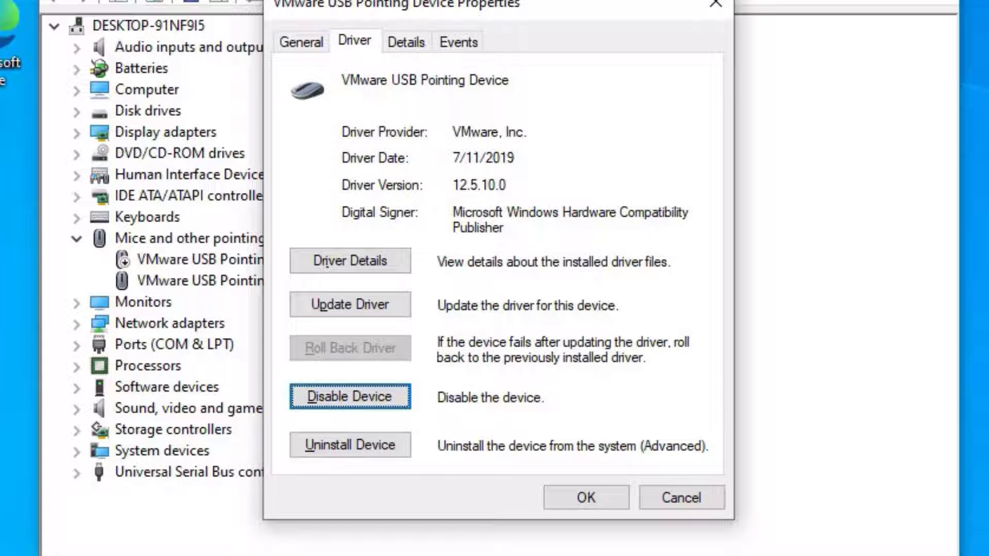
key("Return")
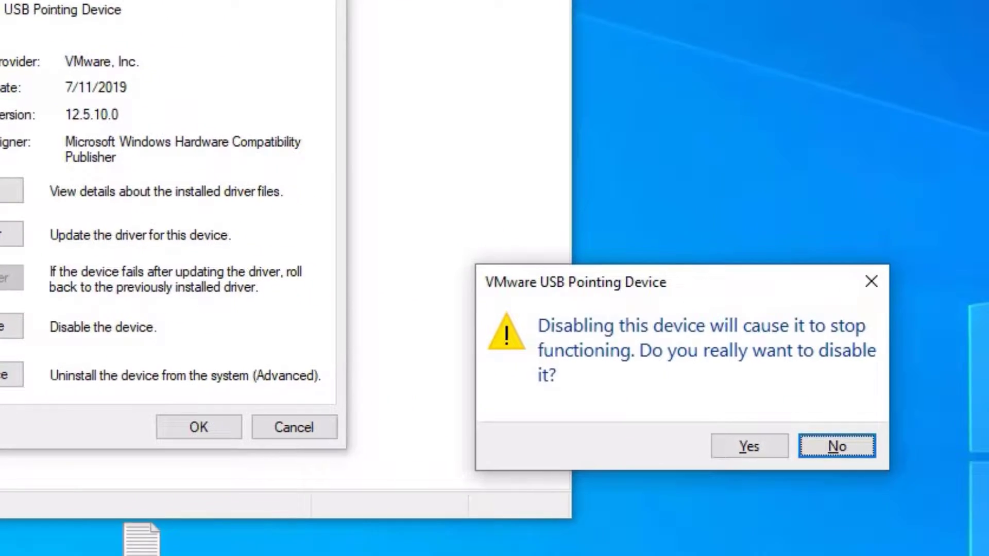
key("Left")
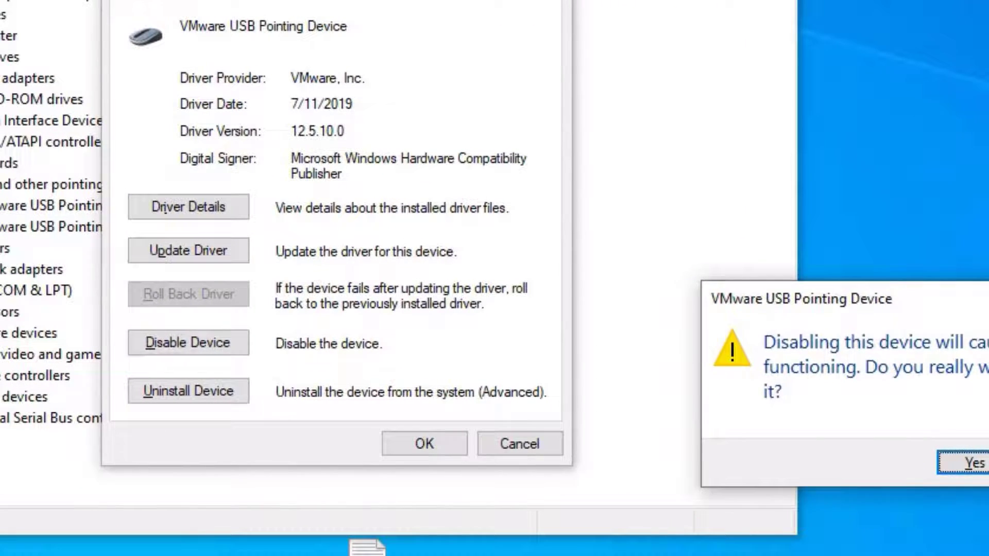
key("Return")
key("Tab")
key("Tab")
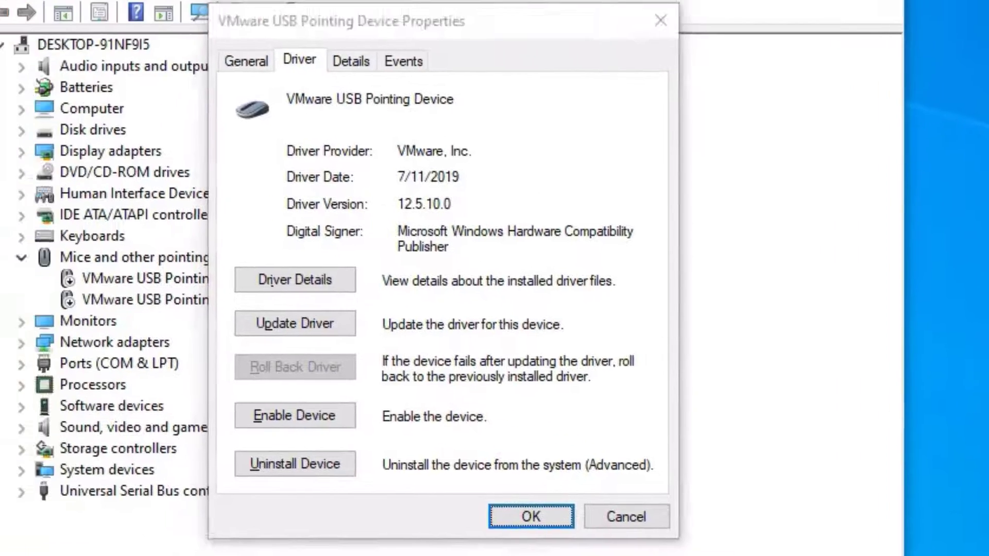
key("Return")
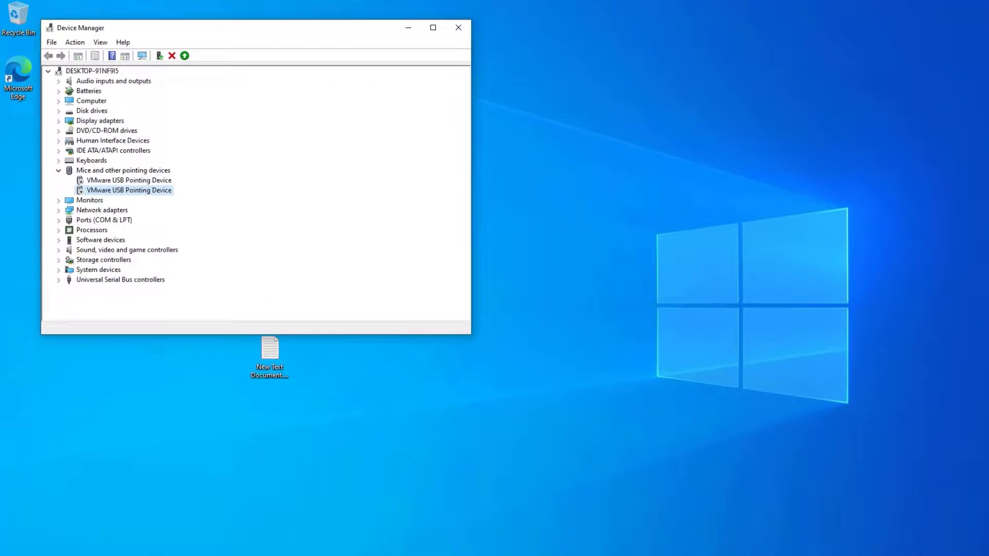
Step: Choose Restart from the Start menu's power options using the keyboard
key("super")
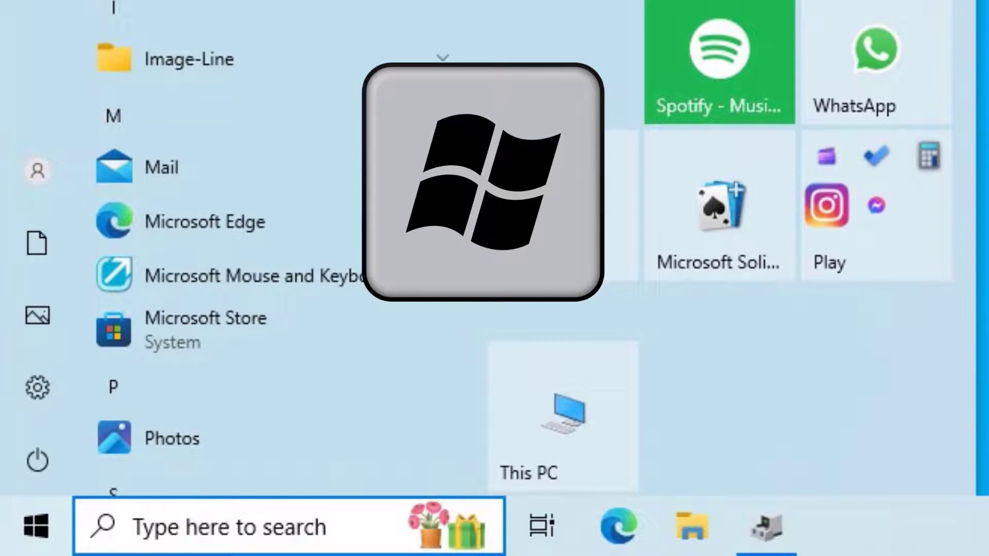
key("Tab")
key("Down")
key("Down")
key("Down")
key("Down")
key("Return")
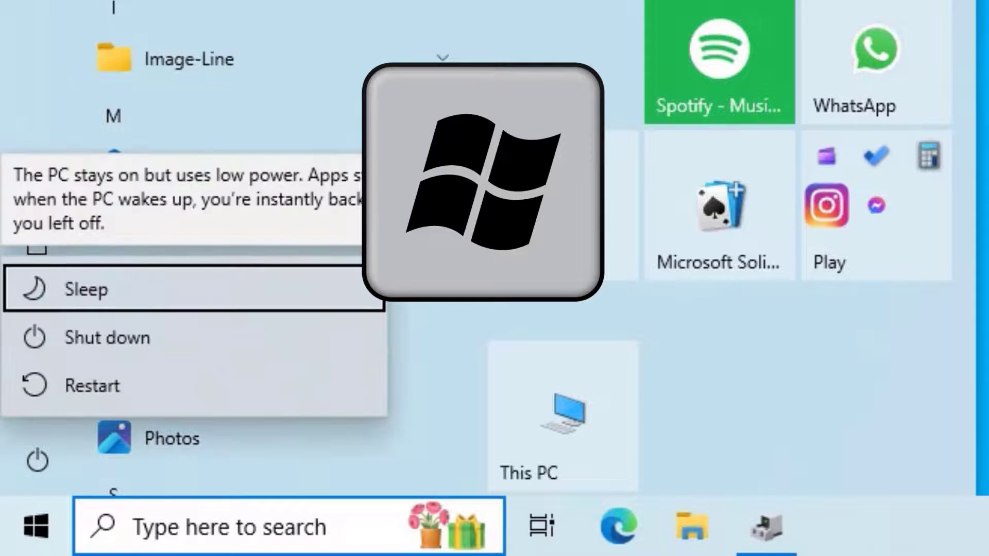
key("Down")
key("Down")
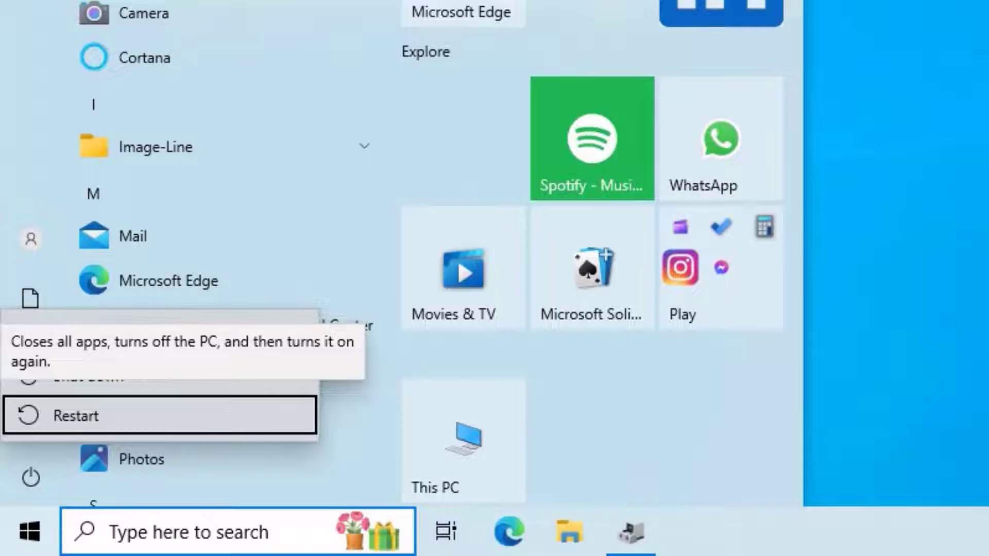
key("Return")
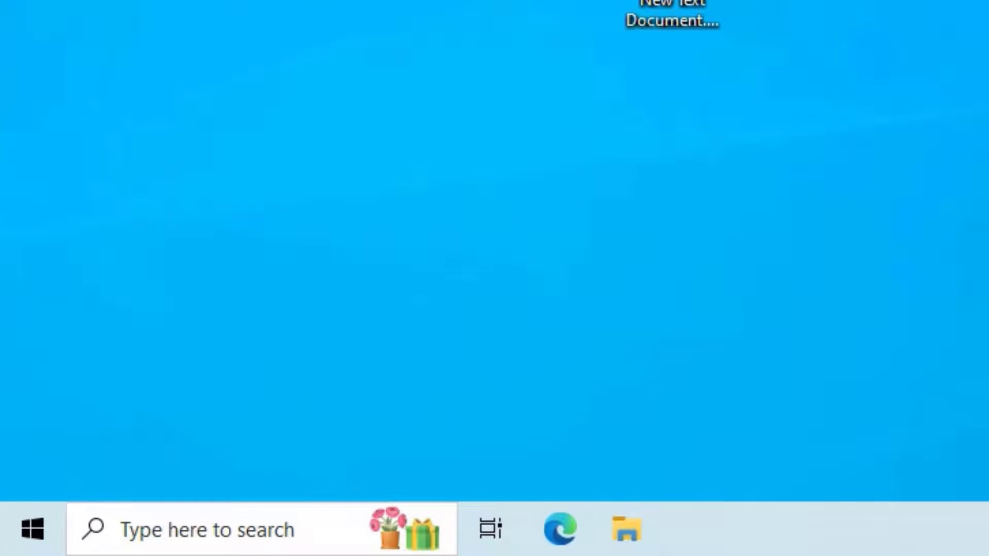
Step: After the restart, run devmgmt.msc from the Run box to reopen Device Manager
key("super+r")
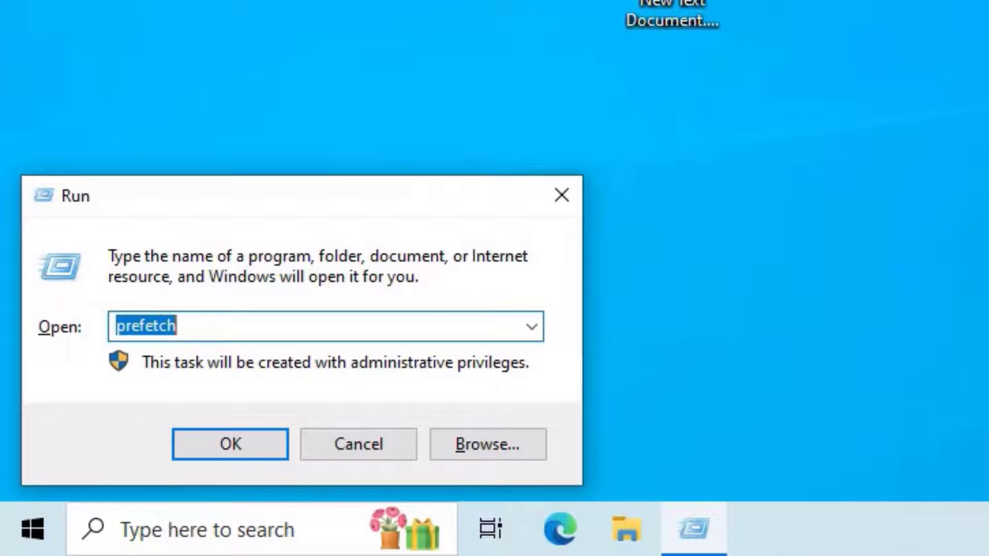
type("devmgm")
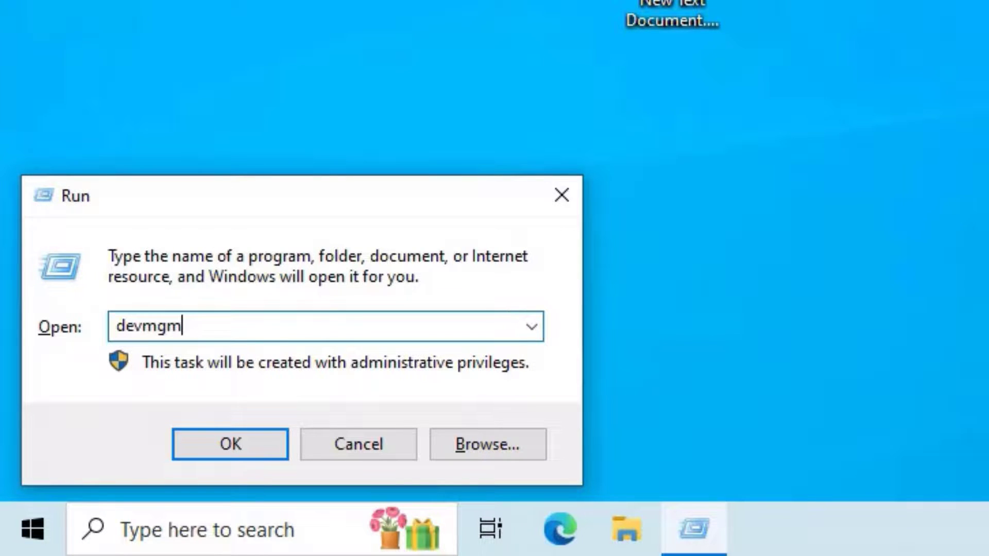
type("sc")
key("Return")
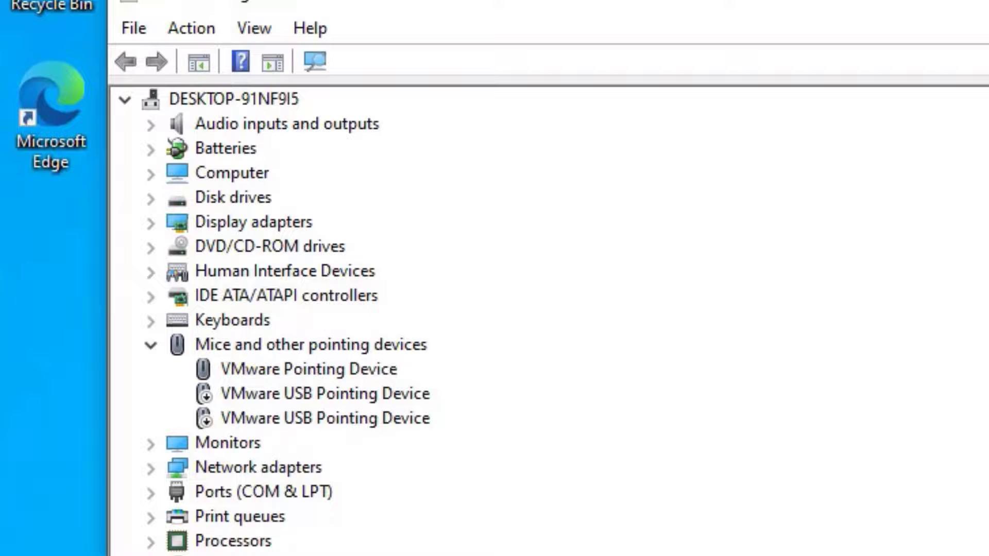
Step: Enable the first VMware USB Pointing Device again from its Driver tab with Enable Device
key("d")
key("k")
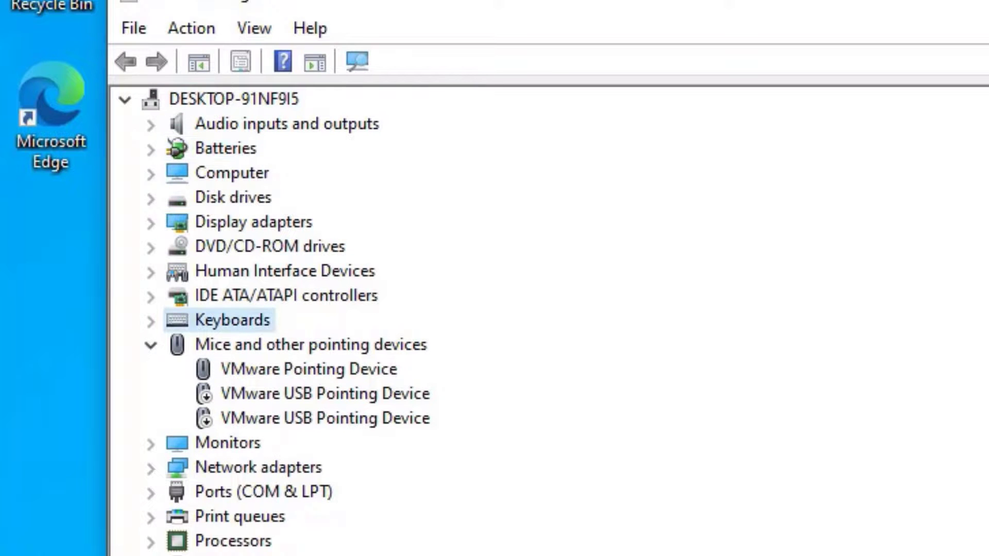
key("m")
key("Down")
key("Down")
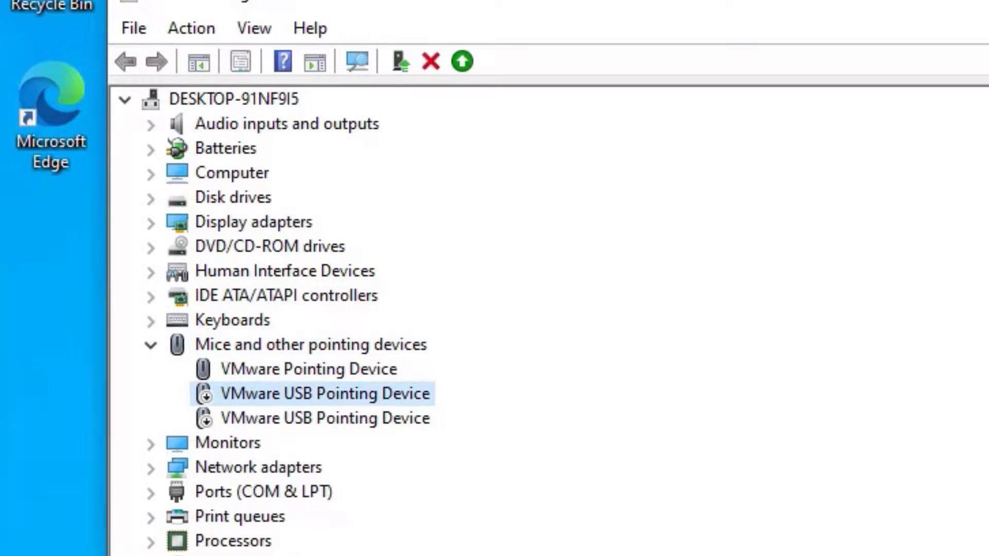
key("Return")
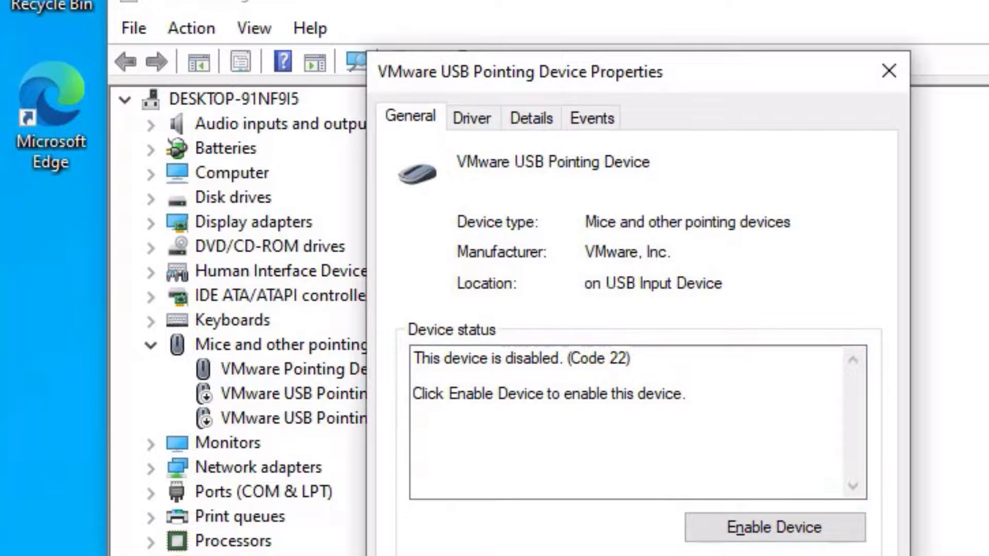
key("Tab")
key("ctrl+Tab")
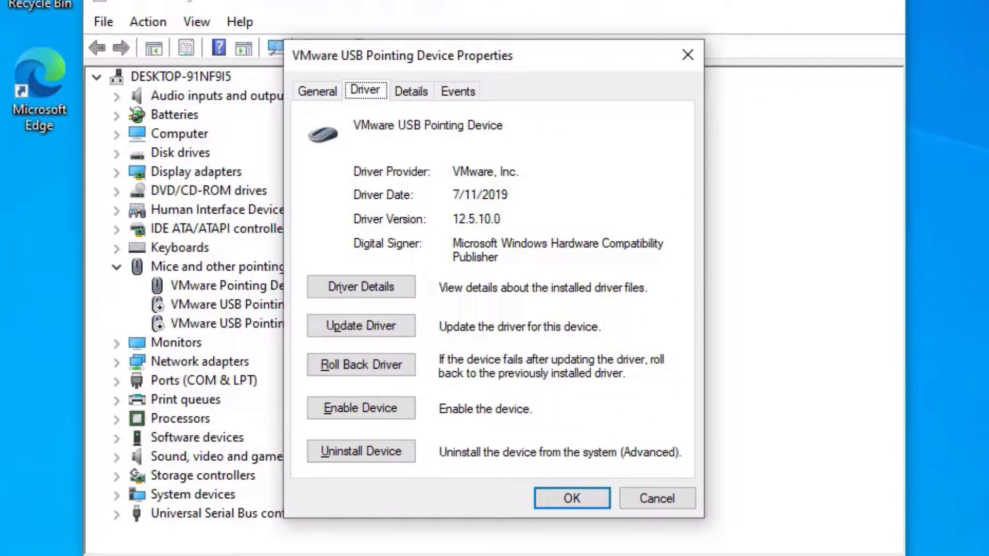
key("Tab")
key("Tab")
key("Tab")
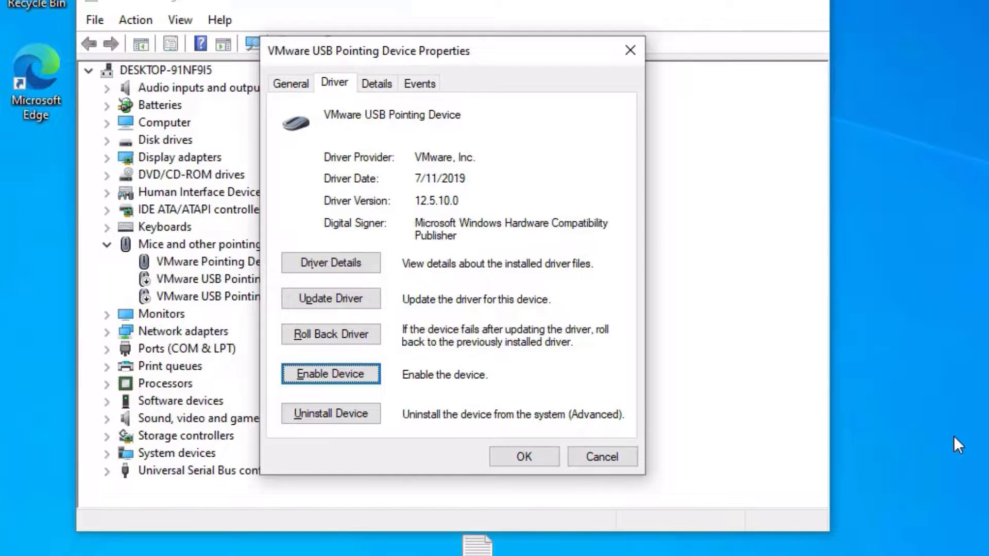
key("Return")
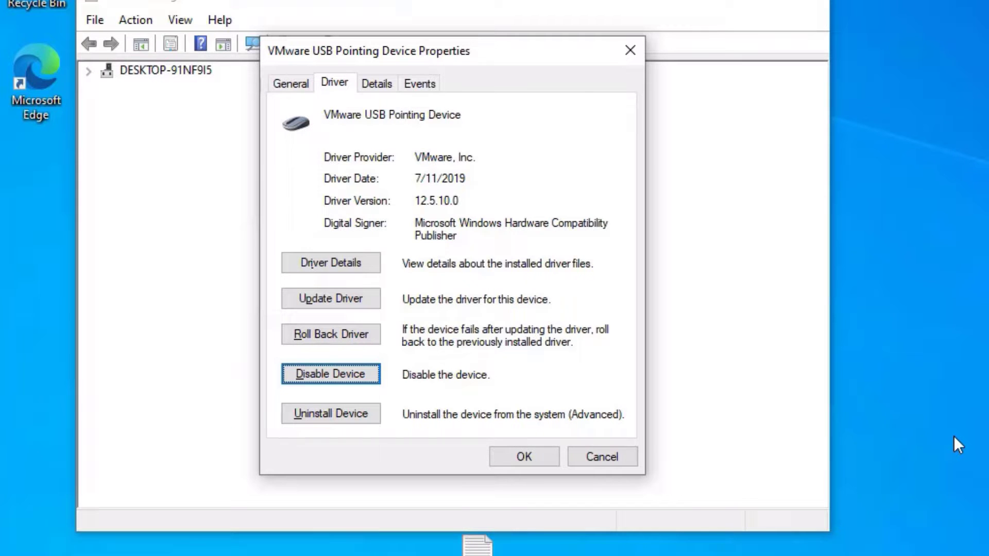